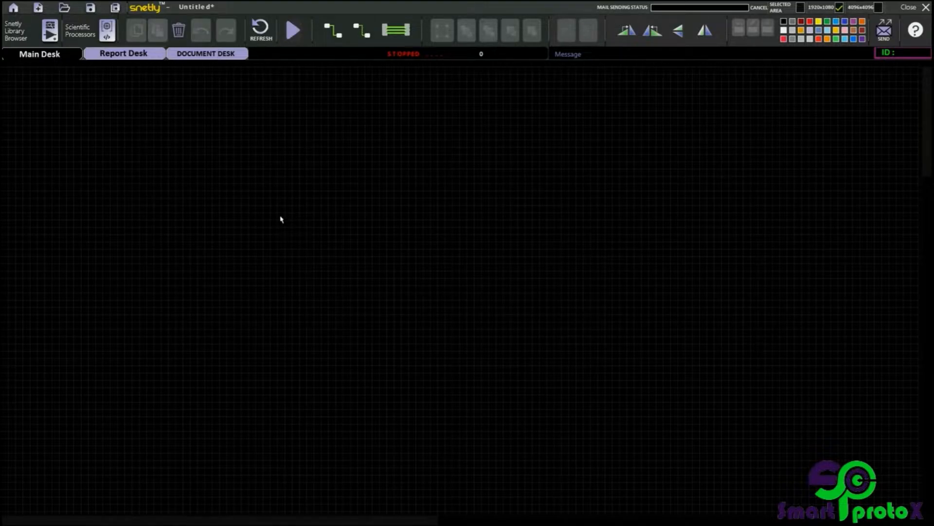
Step: Place a Constants block from the library's Constants & Switches category in the upper area of the main desk
click(19, 36)
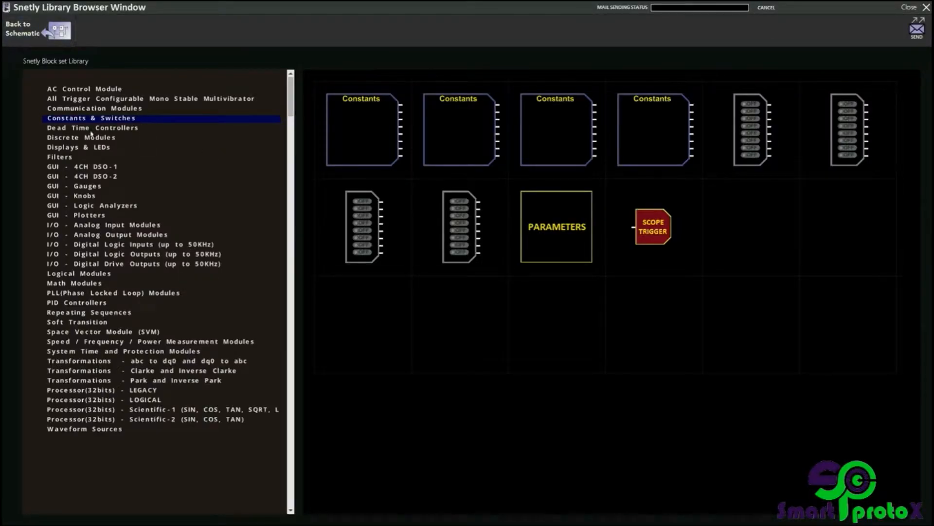
click(83, 149)
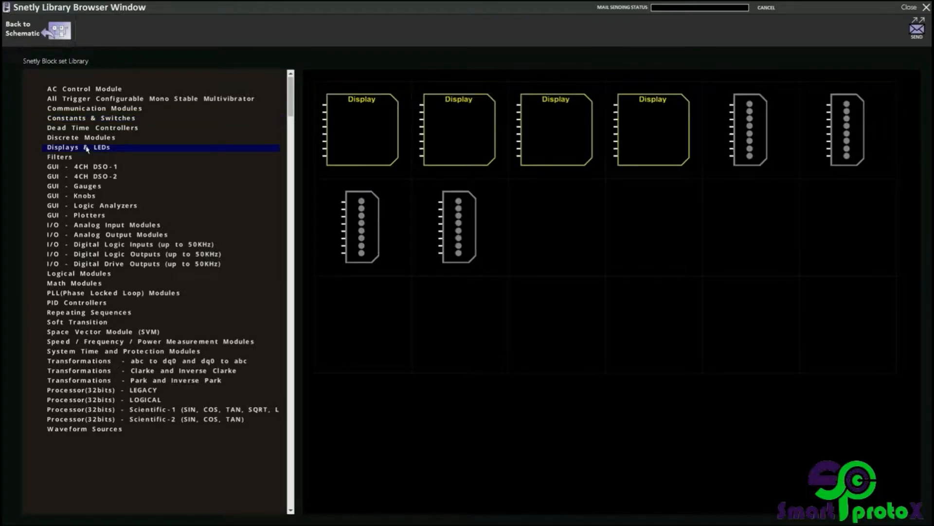
click(85, 187)
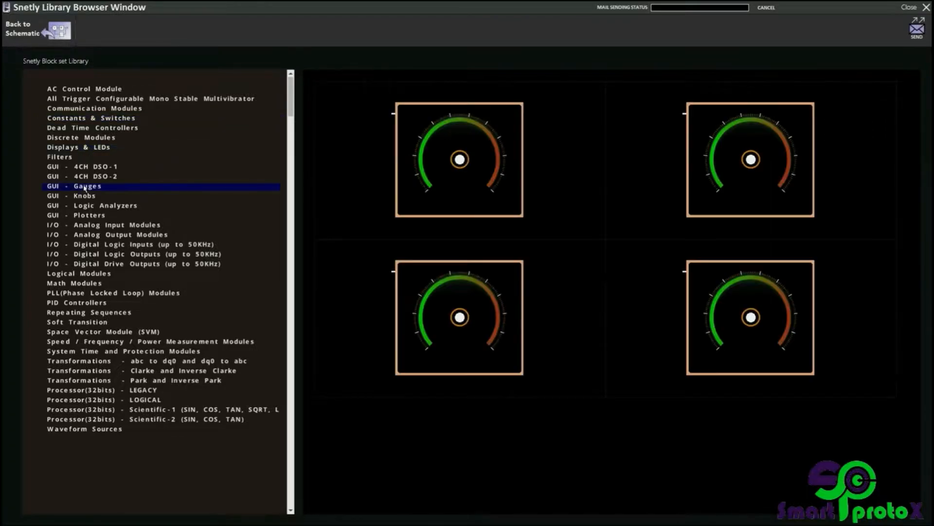
click(86, 196)
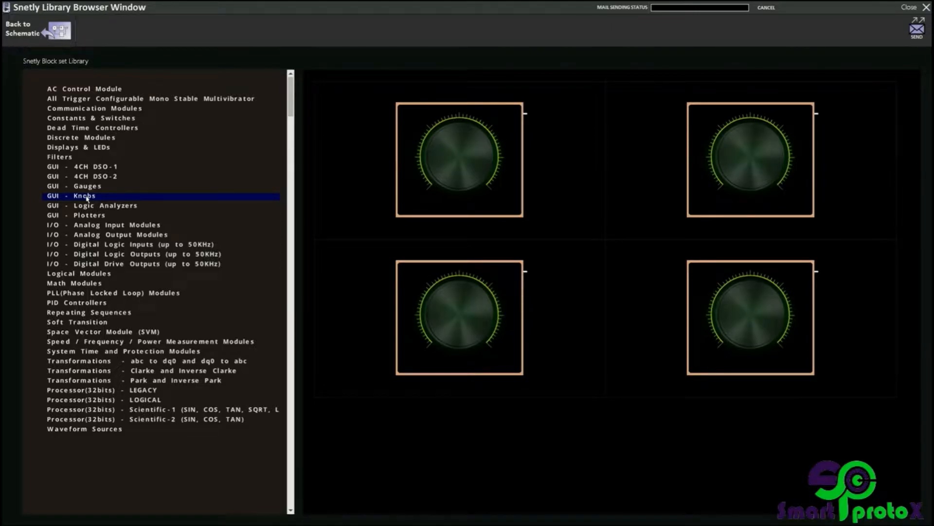
click(112, 119)
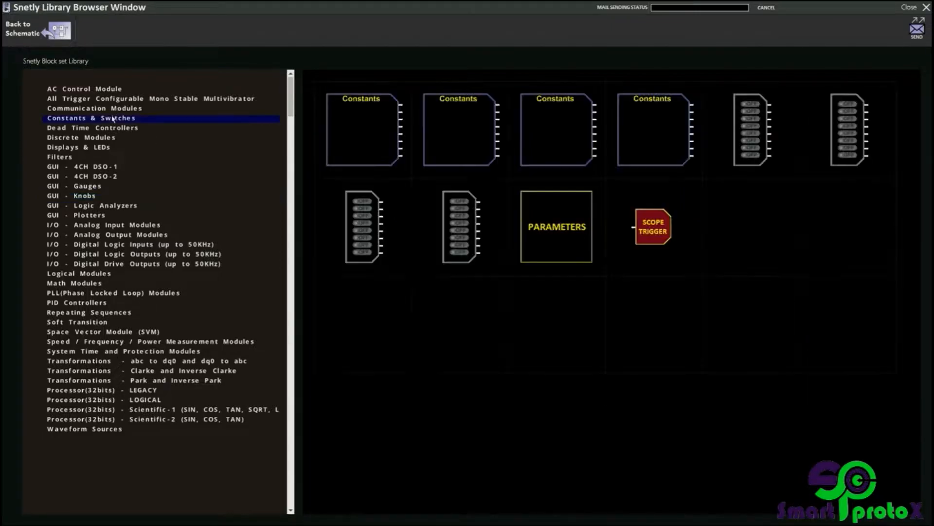
click(365, 118)
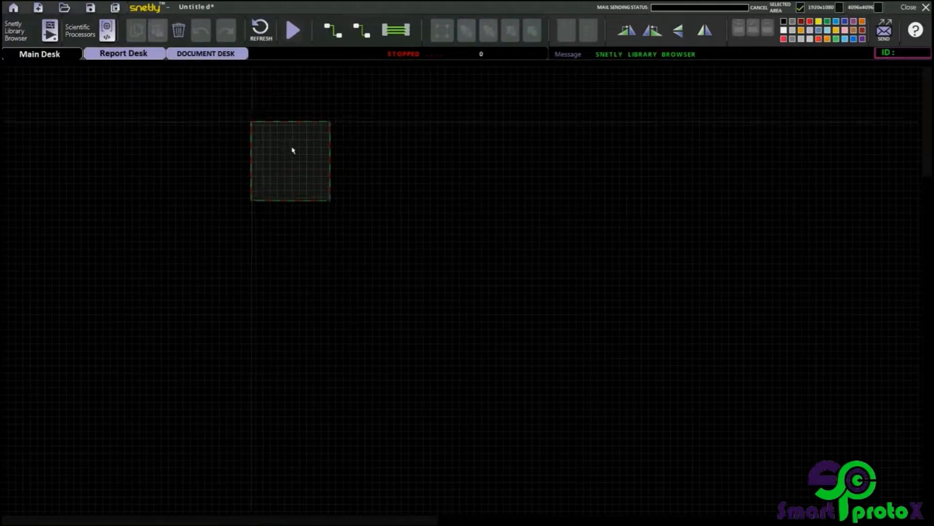
click(279, 135)
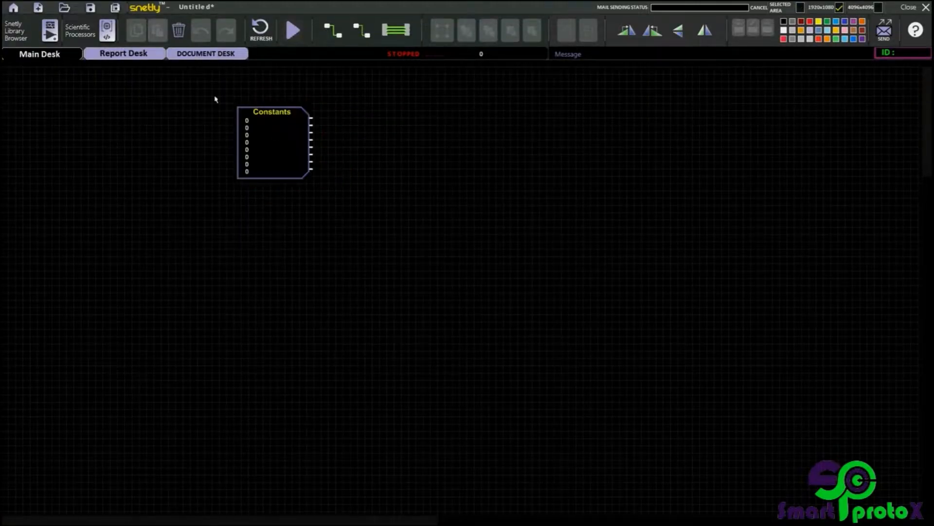
Step: Place an eight-switch block from the Constants & Switches category directly below the Constants block
click(37, 45)
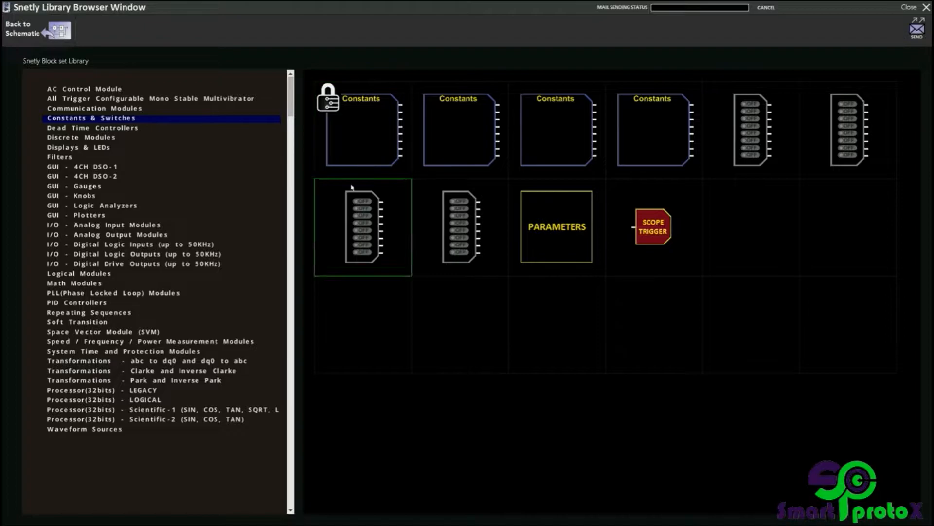
click(337, 206)
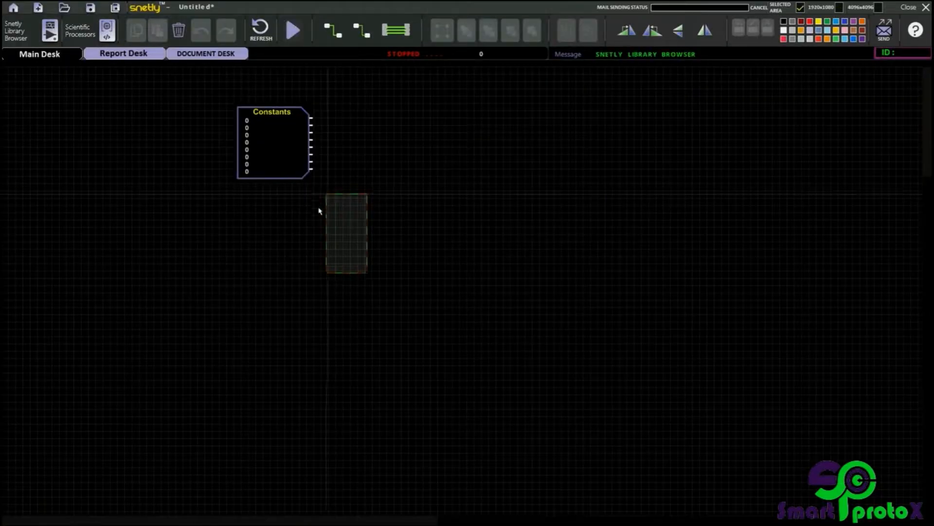
click(226, 224)
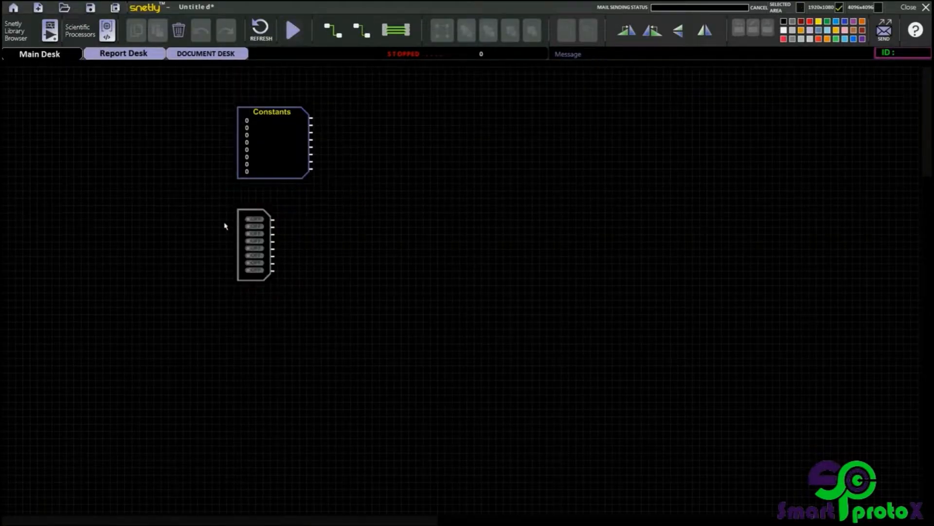
Step: Place a Display block from the Displays & LEDs category level with the Constants block, facing its outputs
click(20, 32)
click(73, 148)
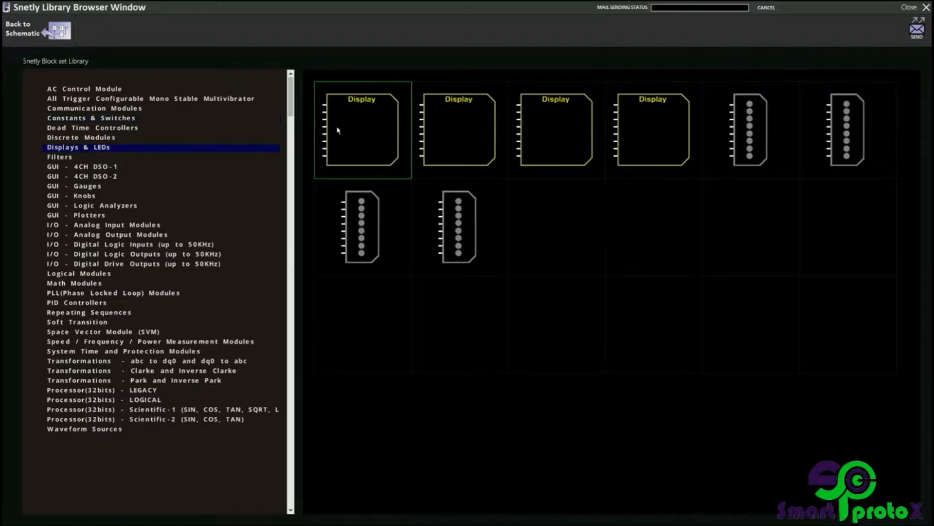
click(339, 129)
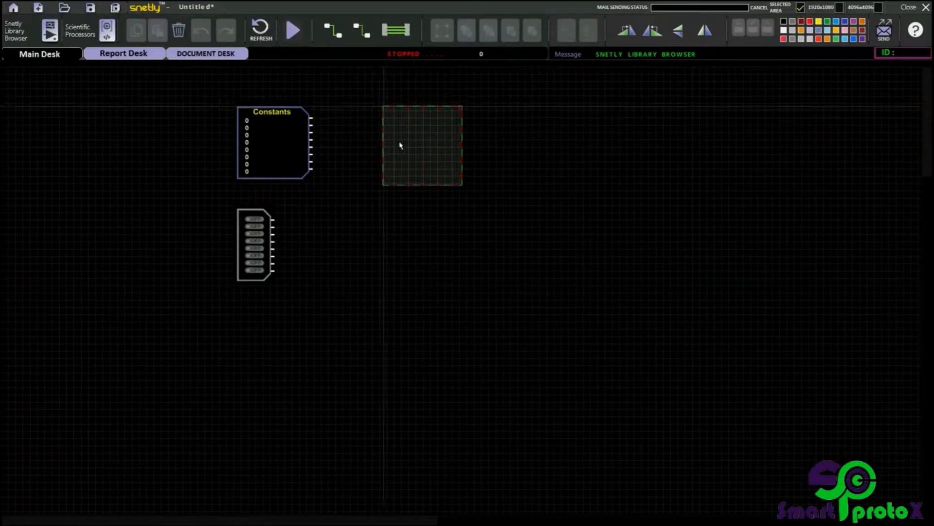
click(400, 144)
Step: Place an eight-LED block from the Displays & LEDs category below the Display block
click(39, 30)
click(249, 147)
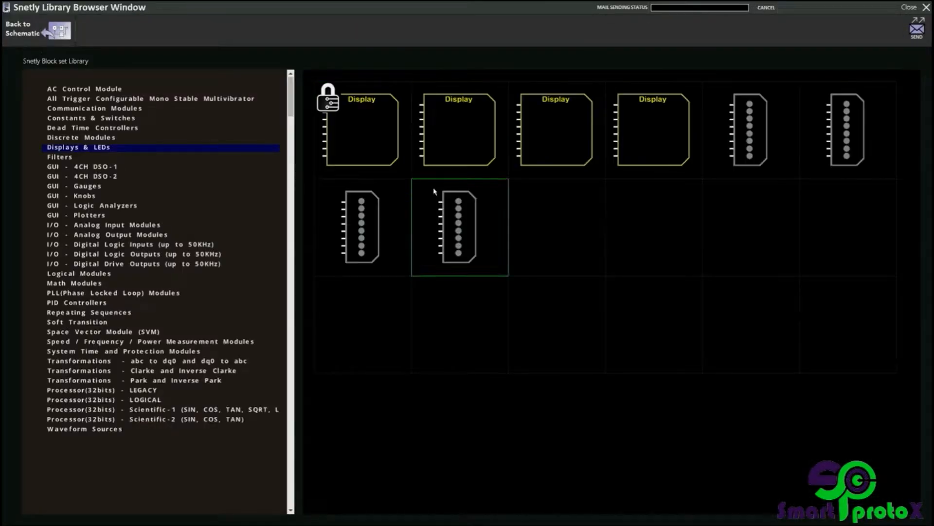
click(396, 215)
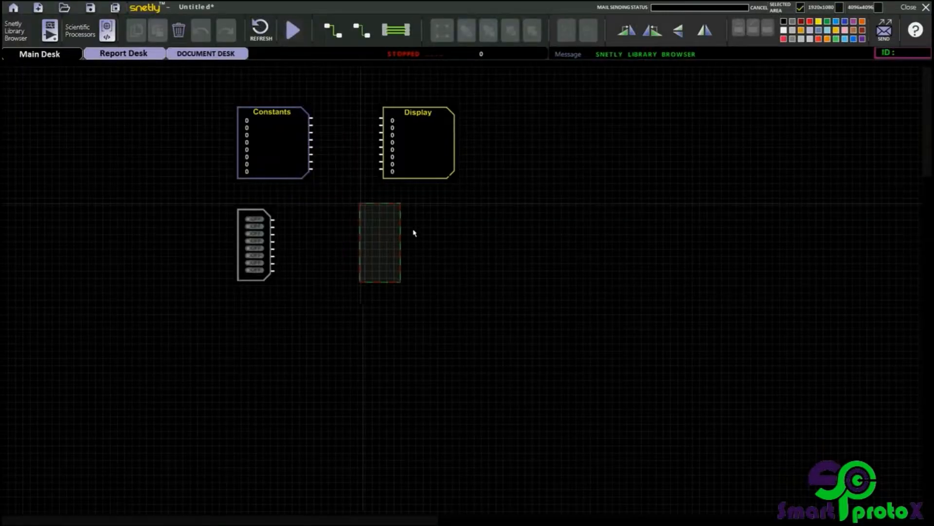
click(439, 244)
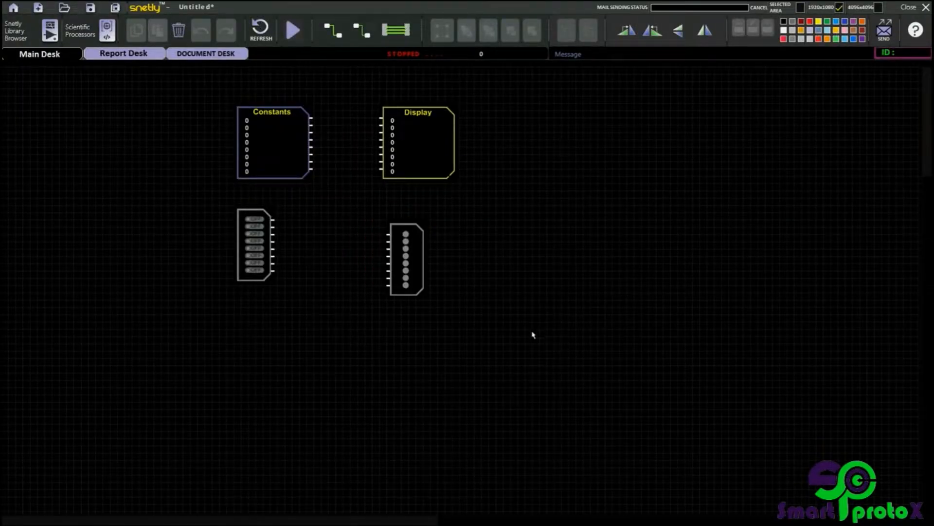
Step: Open the Constants block's configuration and set floating point constant 0 to 10
double_click(275, 153)
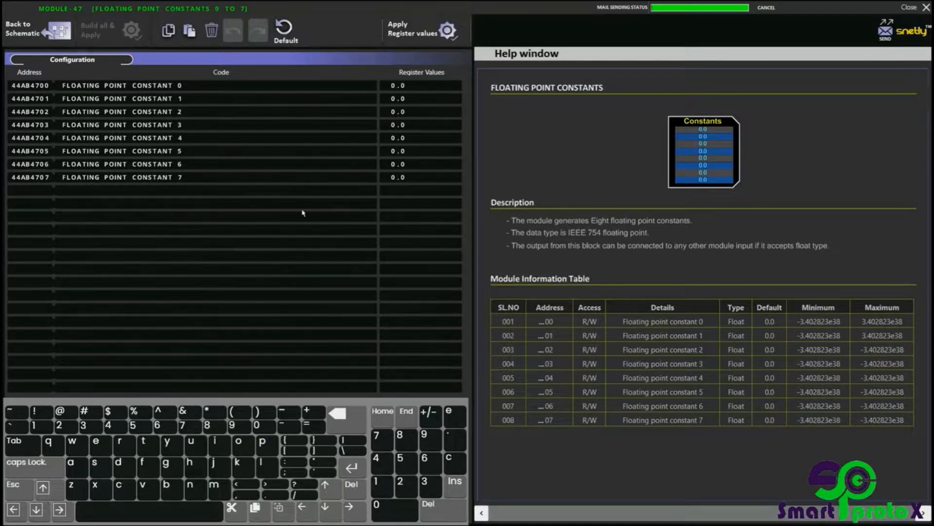
click(190, 178)
click(417, 91)
click(348, 419)
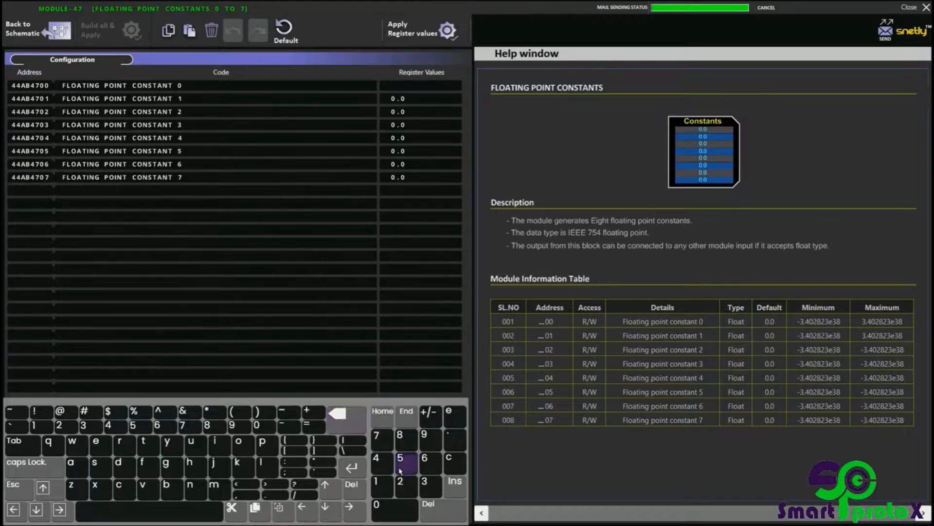
click(383, 487)
click(389, 510)
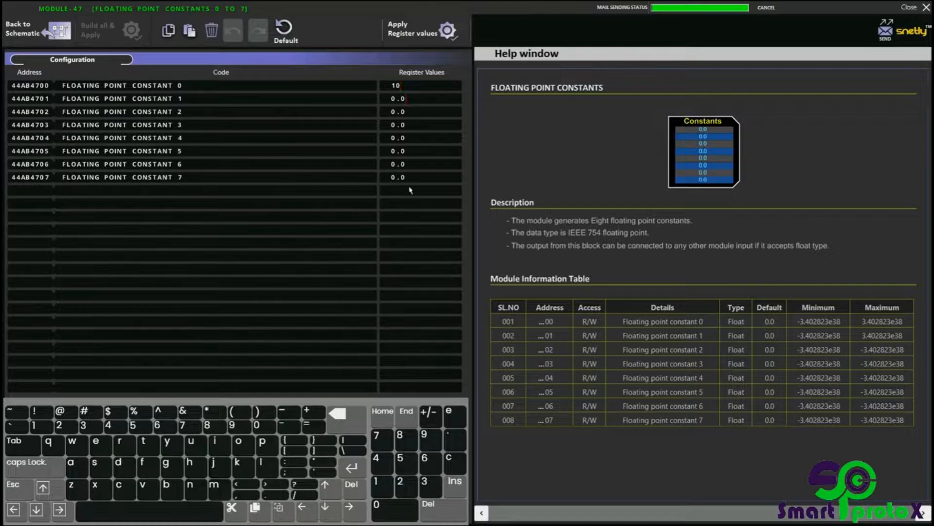
Step: Set floating point constant 1 to 20 and constant 2 to 30, apply the register values and return to the schematic
click(346, 416)
click(400, 484)
click(389, 510)
click(348, 428)
click(348, 428)
click(425, 485)
click(374, 515)
click(429, 37)
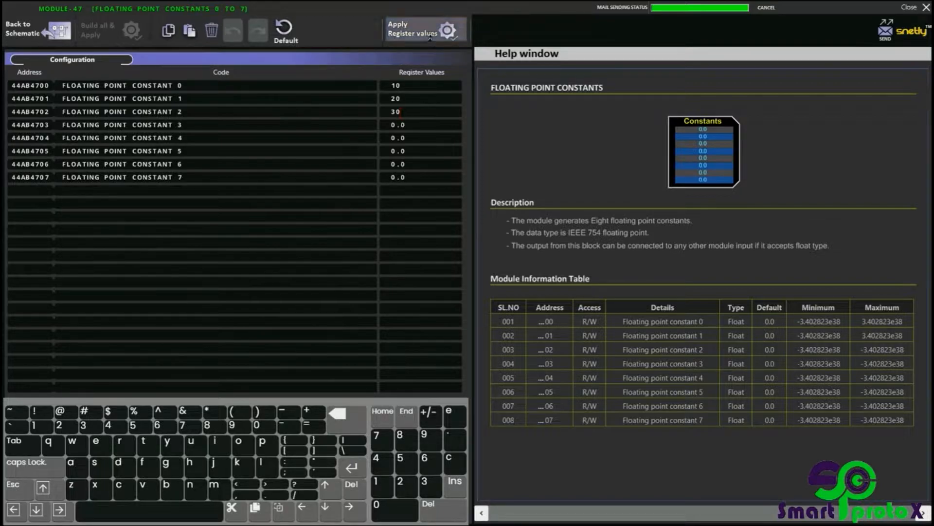
click(43, 34)
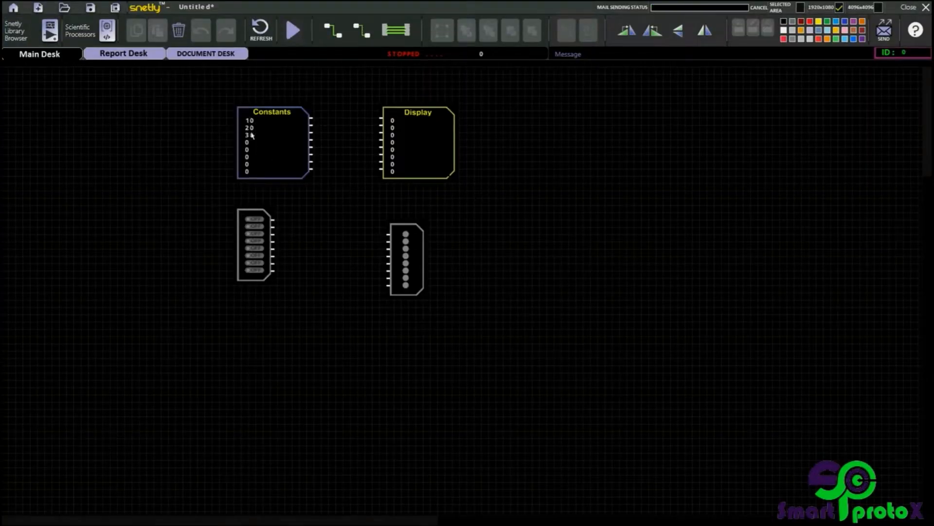
Step: Wire the first three outputs of the Constants block to the first three inputs of the Display block
drag(313, 119, 381, 121)
click(363, 34)
click(365, 36)
Step: Align the switch block with the LED block and wire its first three outputs to the first three LED inputs
drag(244, 232, 244, 247)
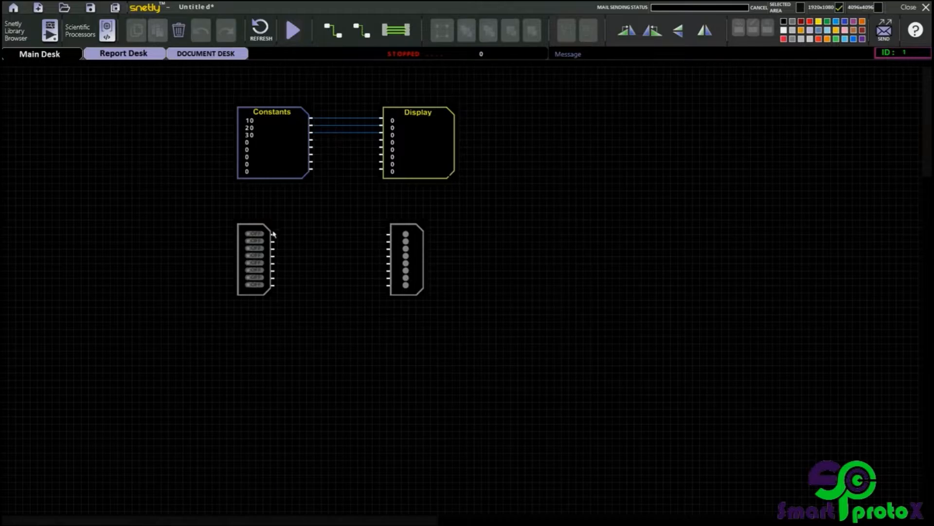
drag(274, 235, 387, 237)
click(366, 35)
click(366, 37)
click(366, 36)
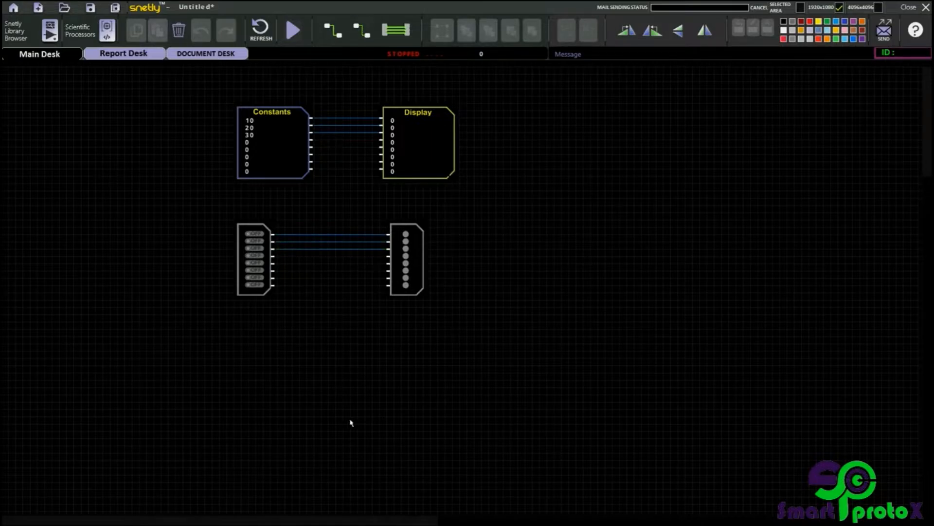
Step: Turn on the first three switches and run the simulation, toggling the first switch off and on again to test it
click(258, 235)
click(260, 241)
click(261, 248)
click(291, 31)
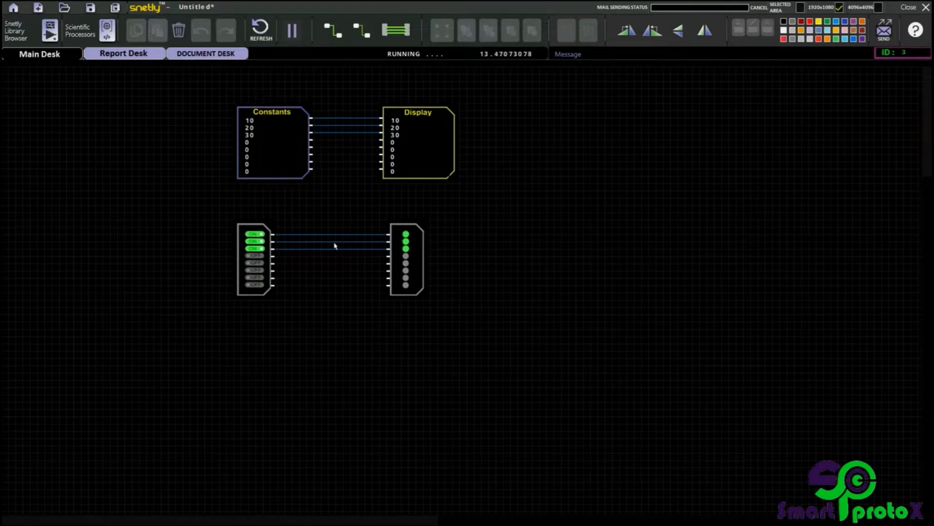
click(262, 236)
click(261, 236)
Step: Place a gauge from the GUI - Gauges category in the empty area beyond the Display block
click(14, 32)
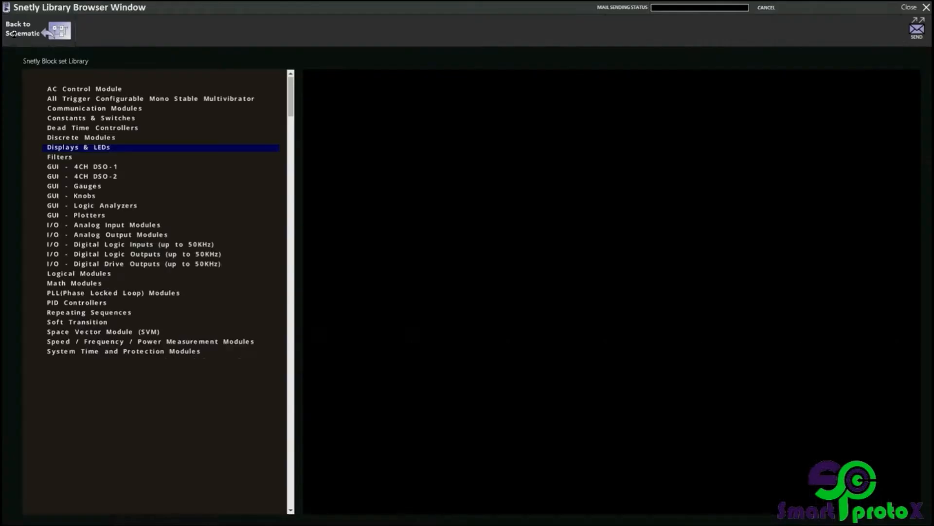
click(84, 187)
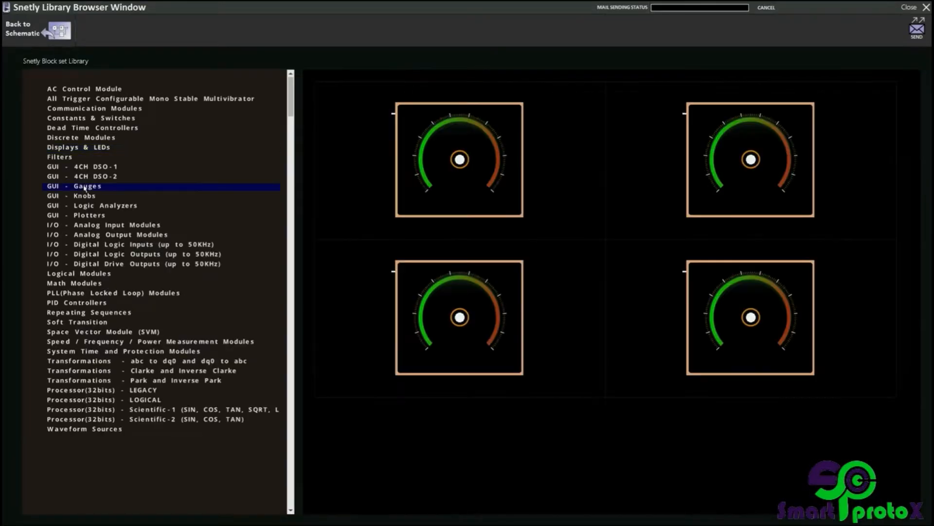
click(366, 145)
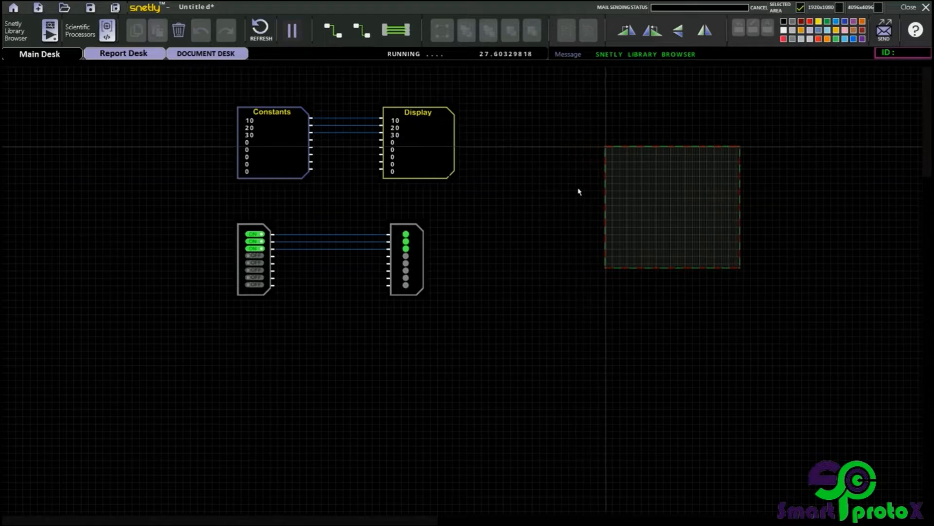
click(626, 190)
Step: Place a knob from the GUI - Knobs category in the empty area below the switch and LED blocks
click(24, 42)
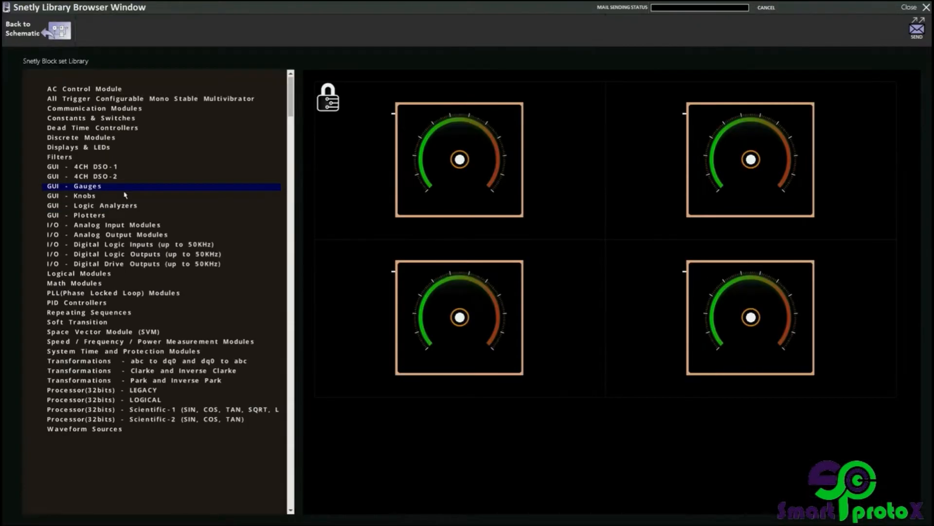
click(76, 195)
click(331, 194)
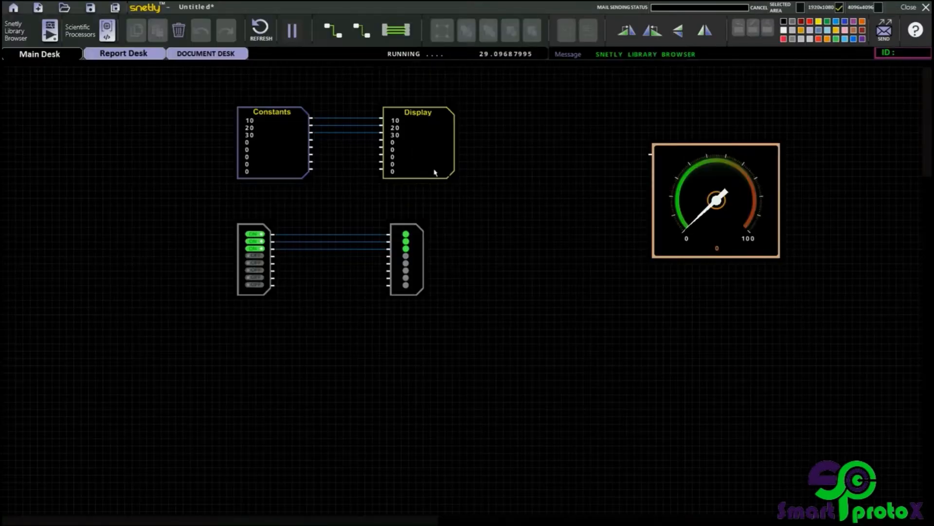
scroll(408, 395, down, 2)
click(409, 395)
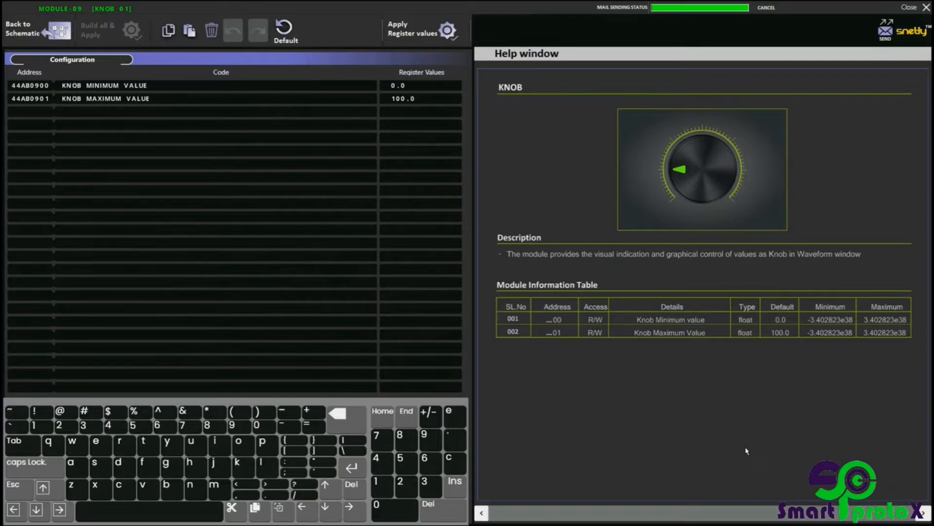
Step: Set the knob's maximum value to 1000, apply the register values and return to the schematic
click(417, 101)
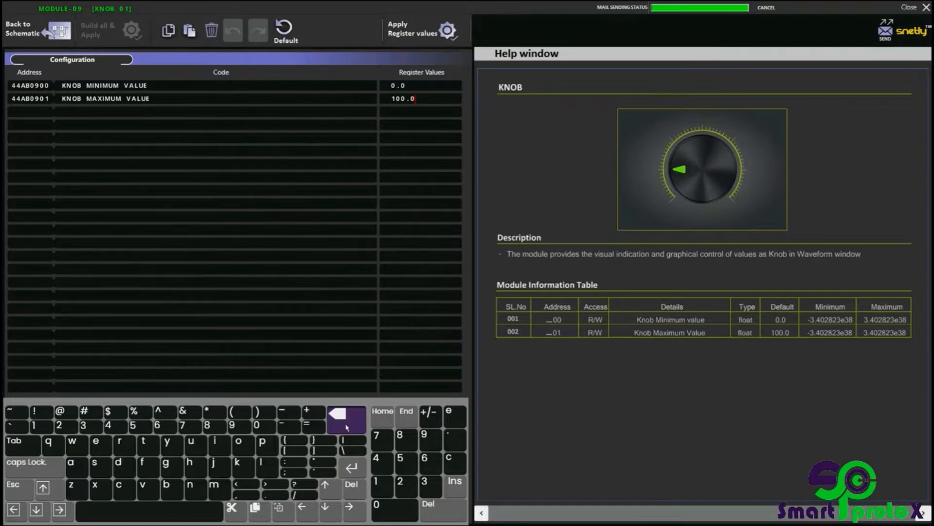
click(389, 503)
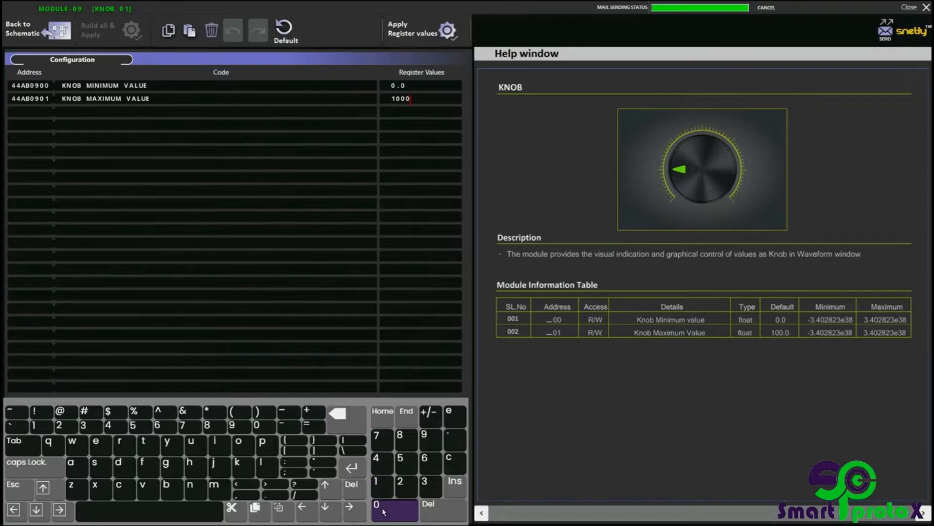
click(408, 37)
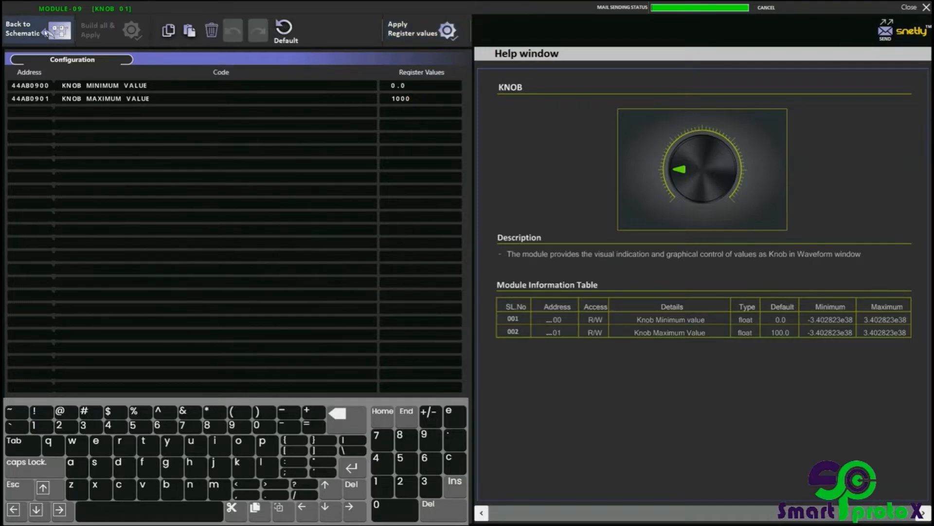
click(47, 33)
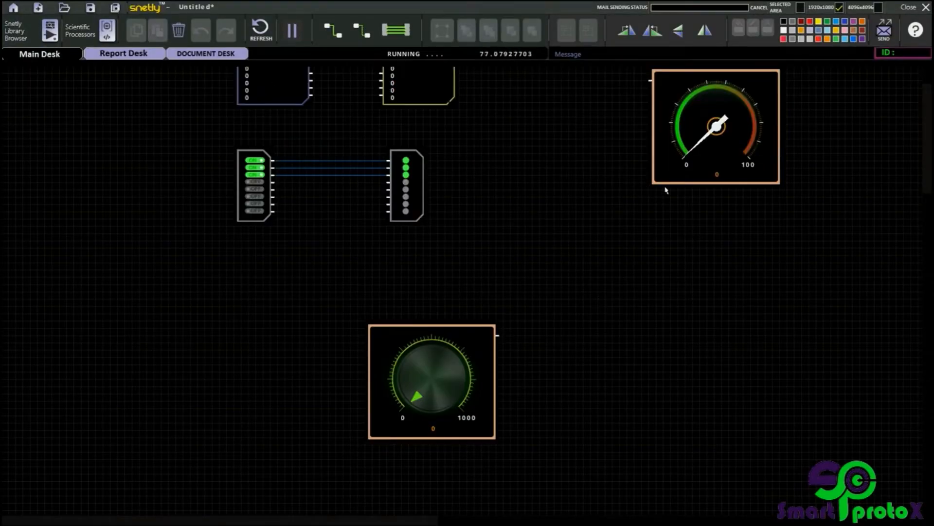
Step: Move the gauge closer to the knob, set its maximum value to 1000, apply the register values and return to the schematic
drag(663, 179, 642, 331)
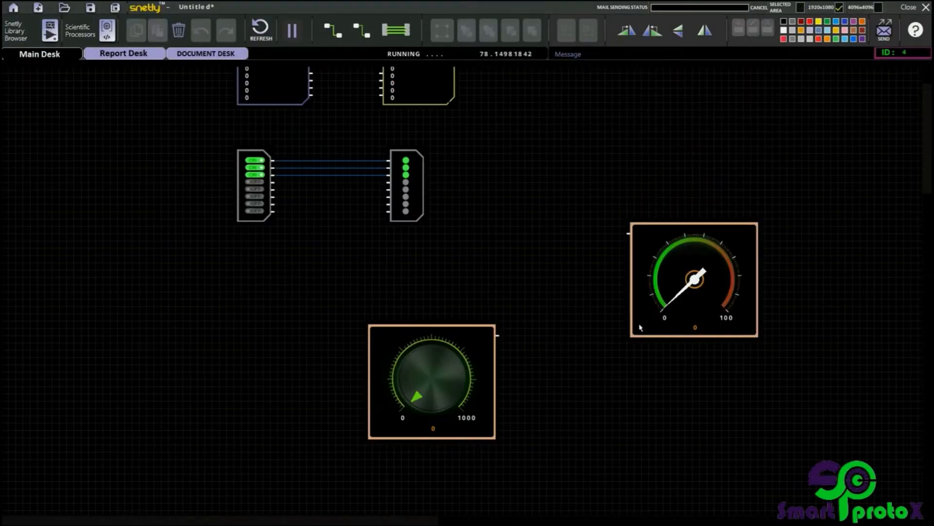
double_click(738, 329)
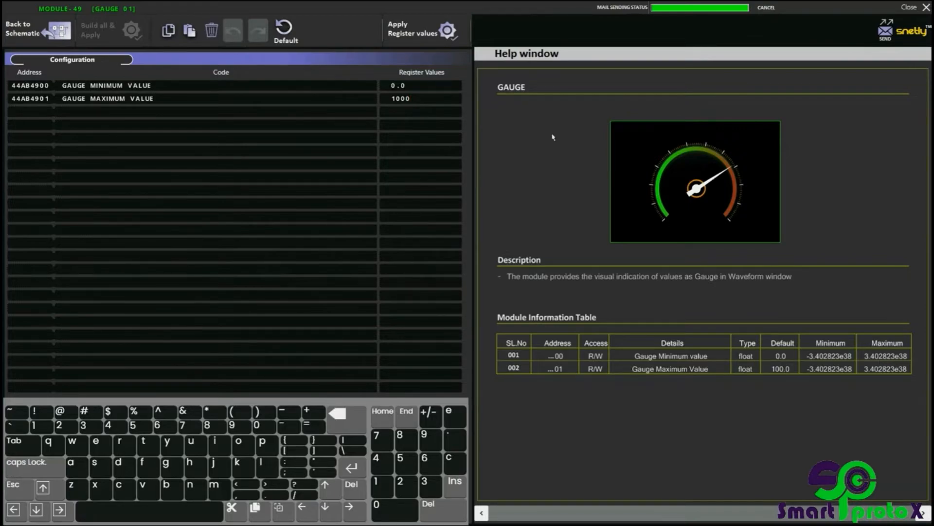
click(418, 35)
click(27, 30)
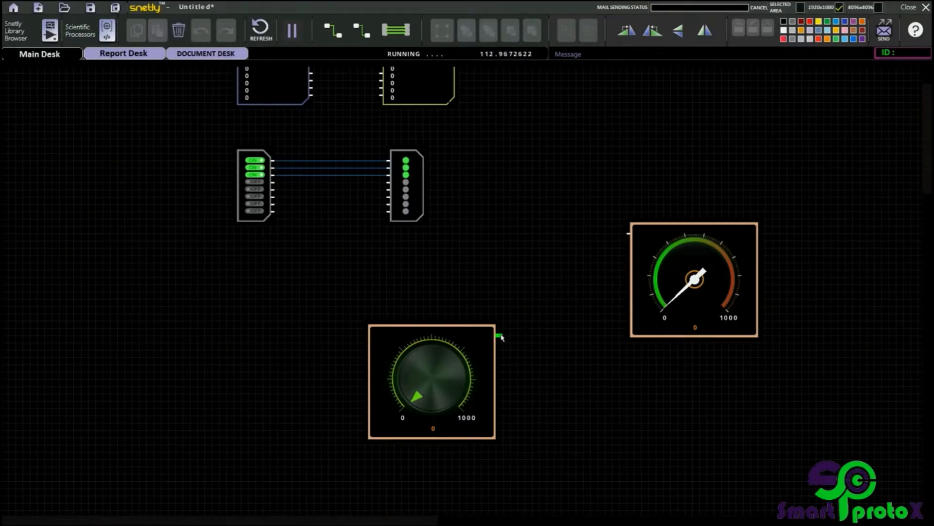
Step: Wire the knob's output to the gauge's input and turn the knob to test the gauge
drag(501, 336, 629, 233)
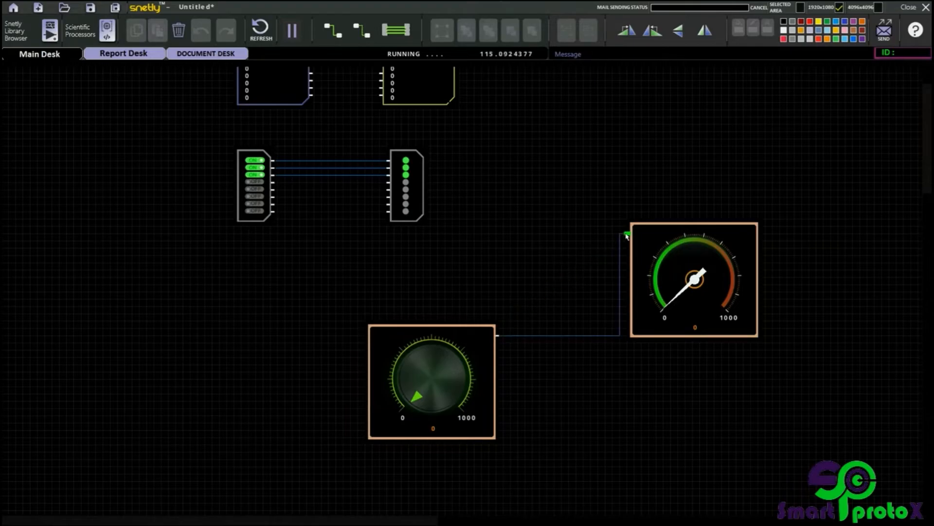
mouse_move(417, 396)
mouse_down()
mouse_move(410, 378)
mouse_move(425, 361)
mouse_move(445, 359)
mouse_move(457, 388)
mouse_move(447, 402)
mouse_move(457, 381)
mouse_move(444, 366)
mouse_move(418, 376)
mouse_move(419, 404)
mouse_up()
Step: Rewire the gauge's input to the first Constants output, select that wire to trace it, and reconnect the gauge to the third Constants output
scroll(925, 146, up, 2)
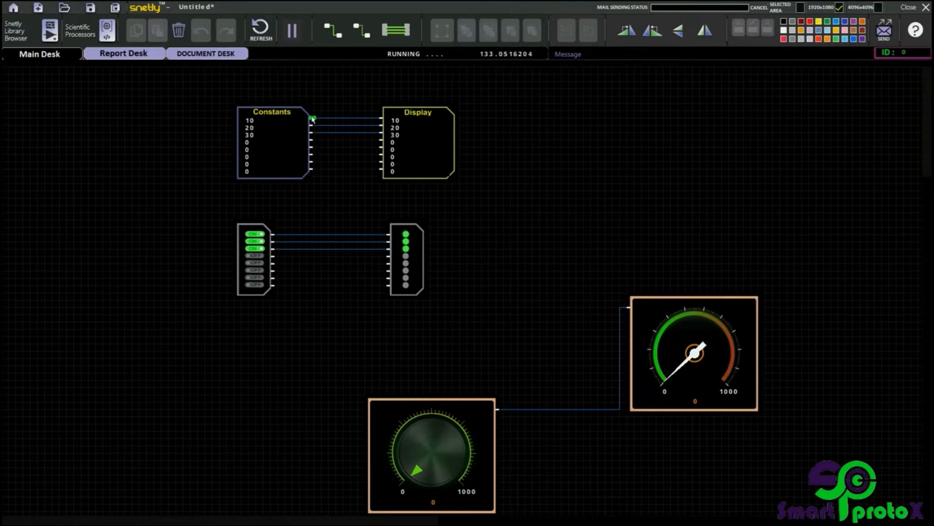
drag(312, 119, 628, 308)
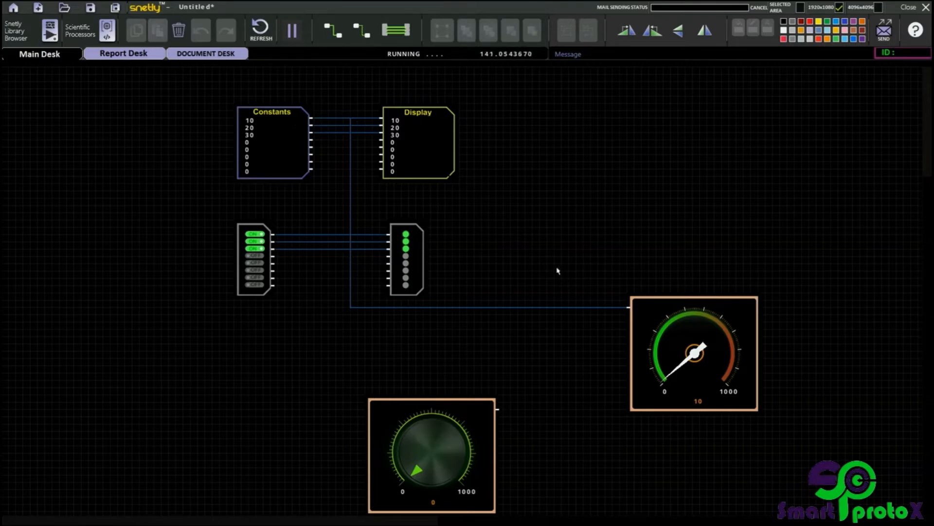
drag(555, 269, 555, 335)
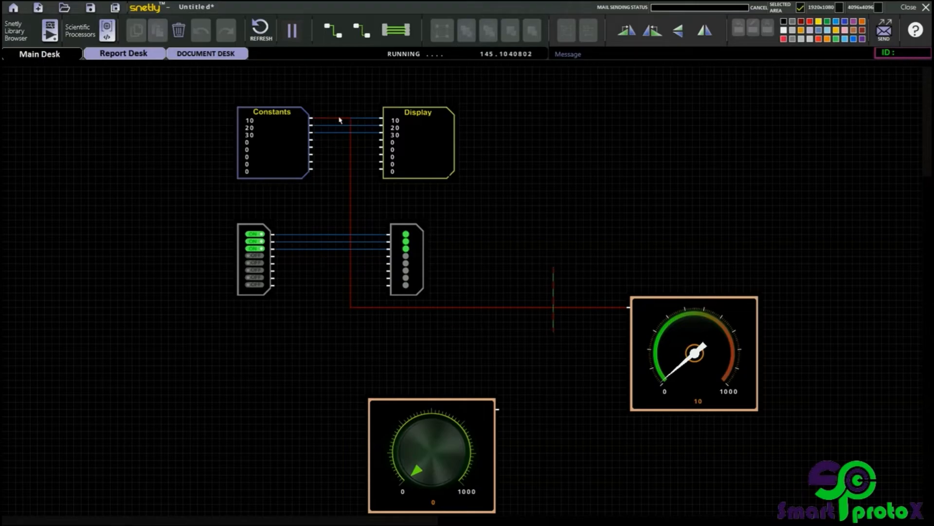
click(567, 248)
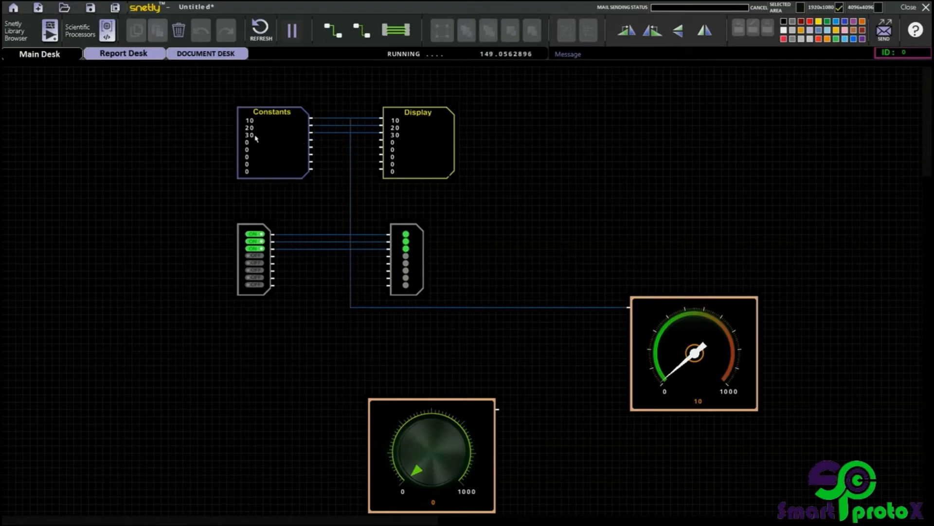
drag(312, 133, 628, 308)
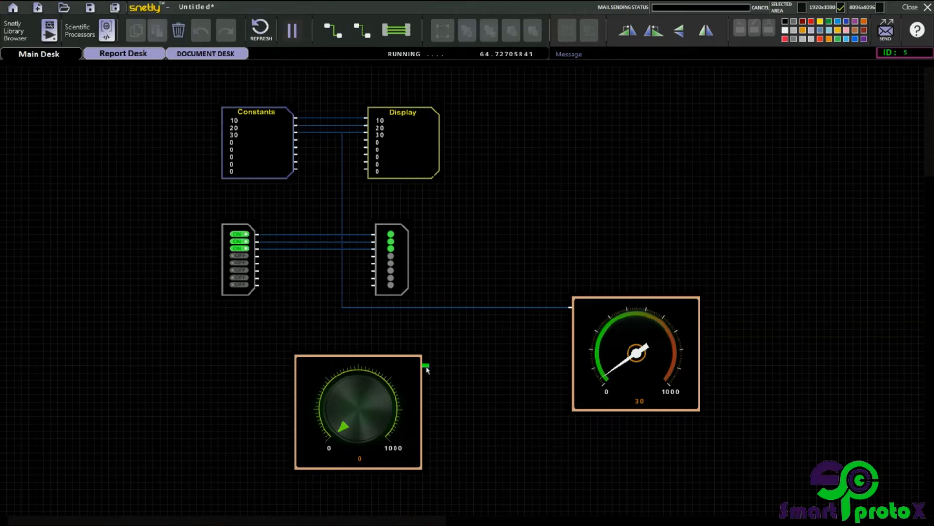
Step: Connect the knob's output to the fourth Display input and turn the knob up and back down to test it
drag(425, 366, 366, 141)
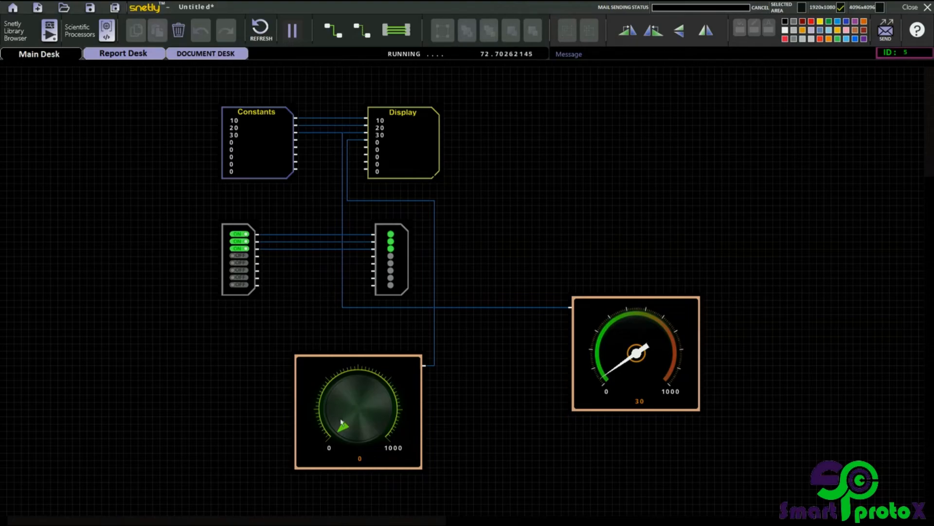
click(343, 428)
drag(343, 428, 381, 444)
click(375, 390)
drag(356, 376, 335, 430)
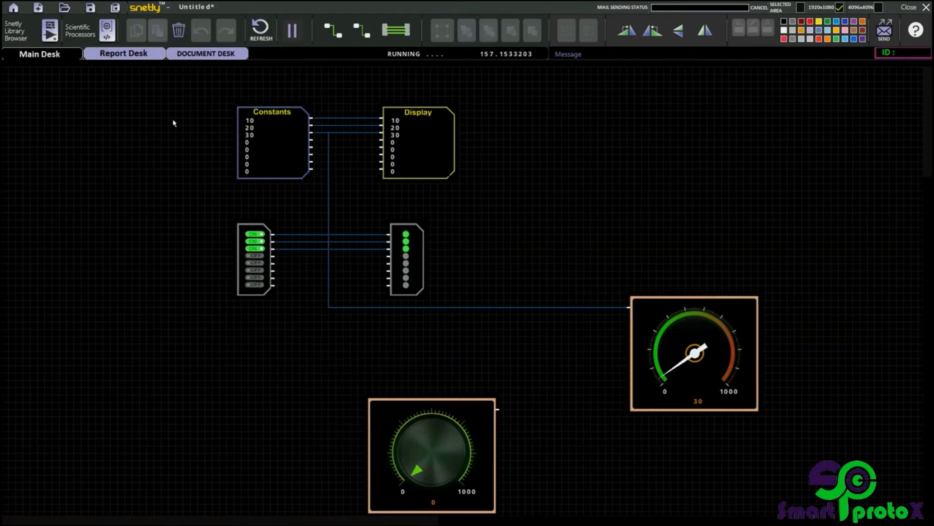
Step: Select all blocks and wires of the schematic with one selection area and clear the selection
drag(135, 90, 842, 493)
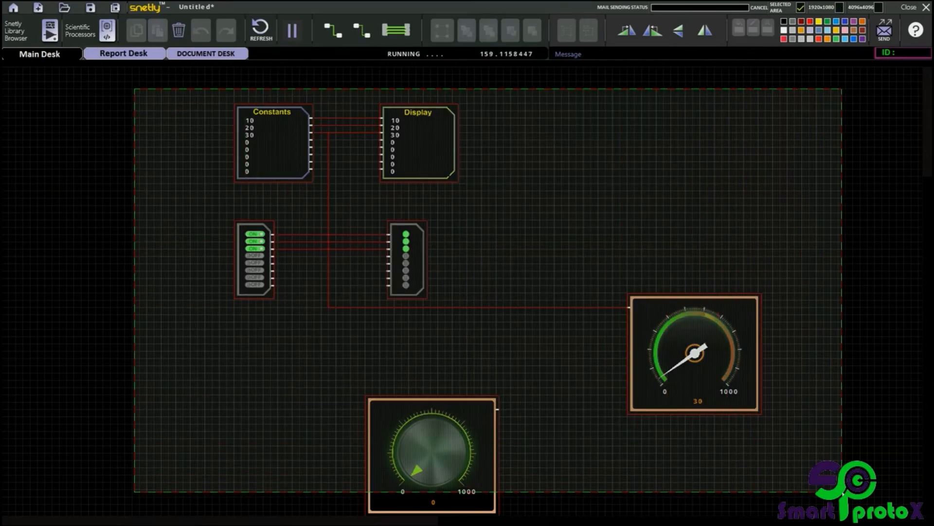
click(563, 315)
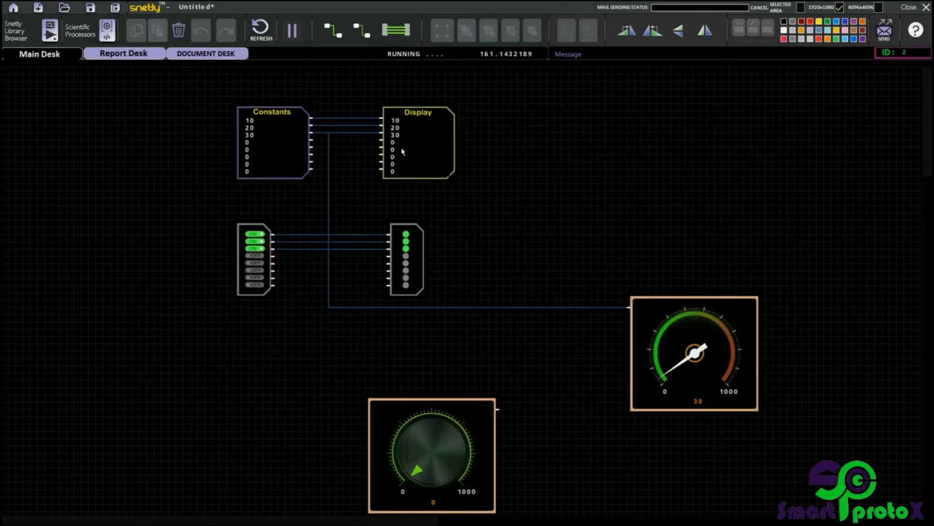